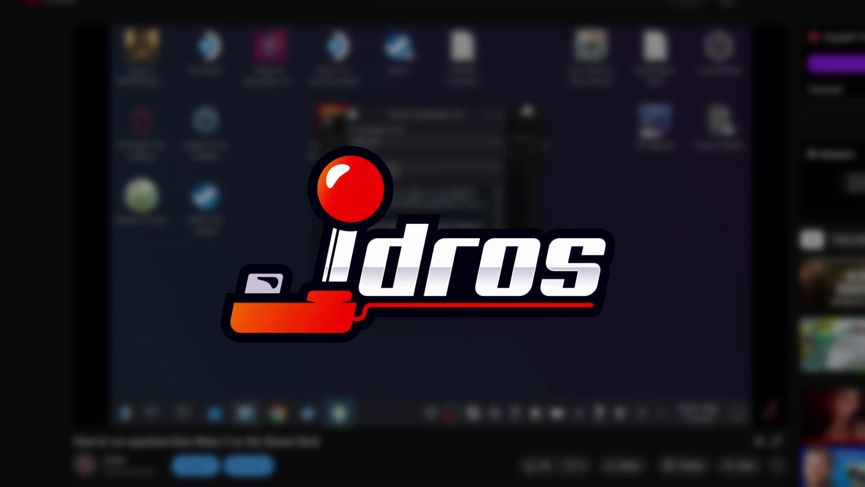
drag(414, 125, 545, 125)
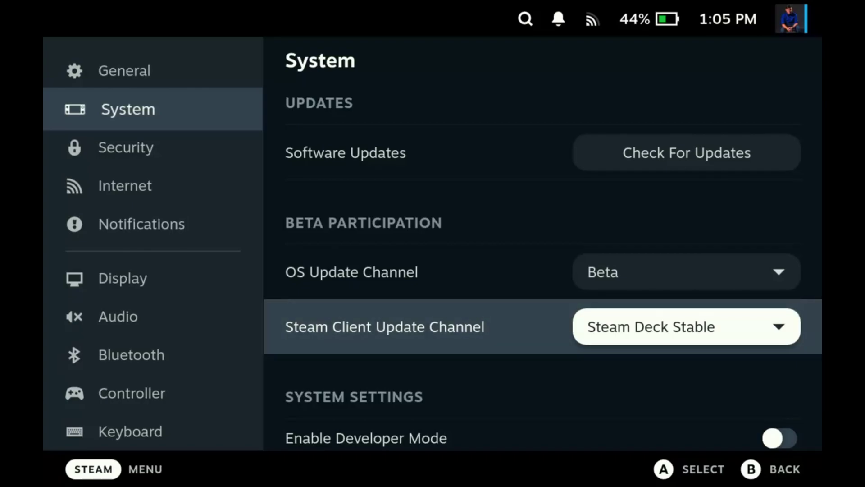
key(Down)
key(Down)
key(Down)
key(Down)
key(Down)
key(Down)
key(Down)
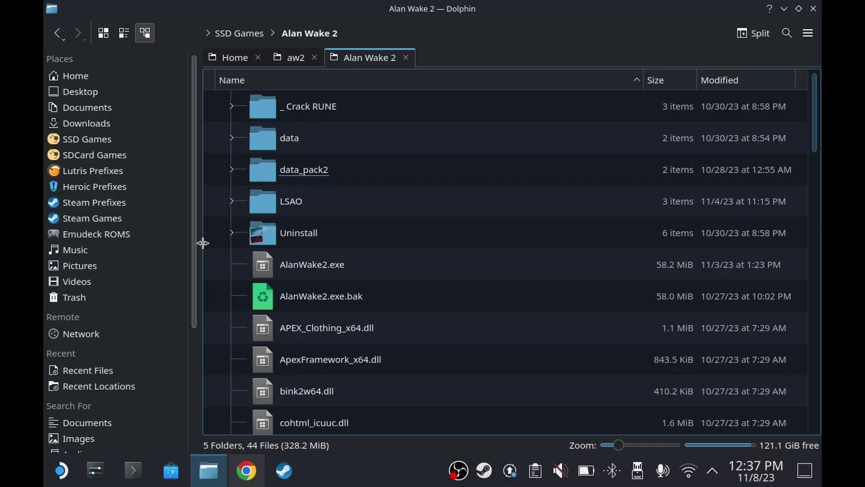
Step: Add AlanWake2.exe from the Alan Wake 2 folder to Steam as a non-Steam game
click(301, 277)
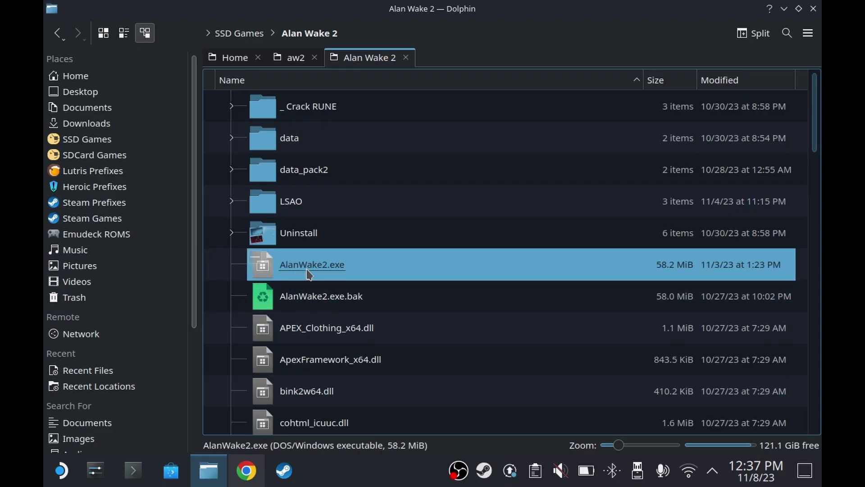
right_click(308, 274)
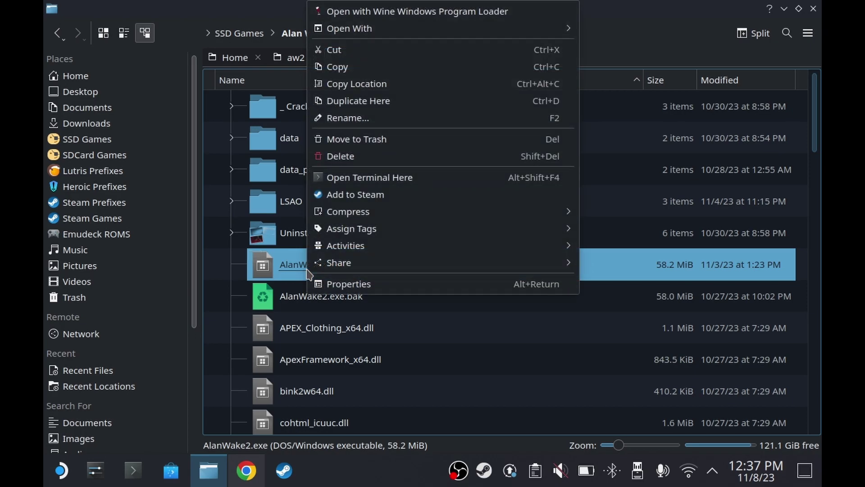
click(356, 195)
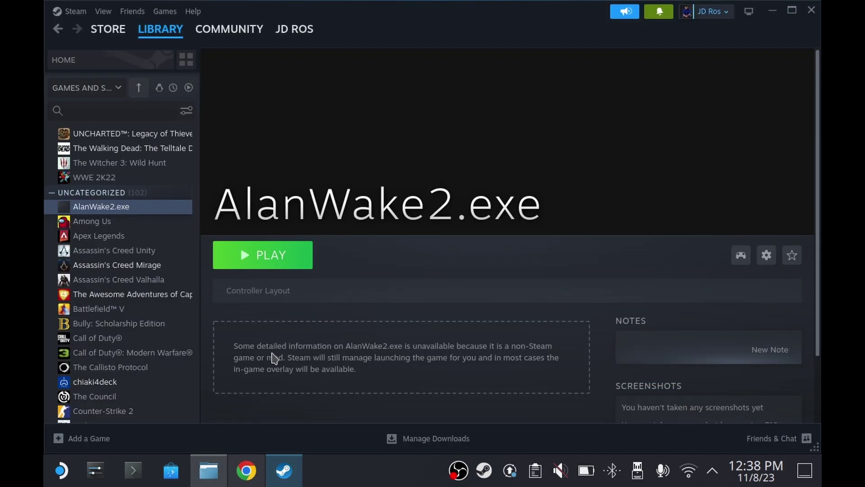
Step: Check the Protontricks app list for the AlanWake2.exe shortcut and leave without selecting an app
click(59, 475)
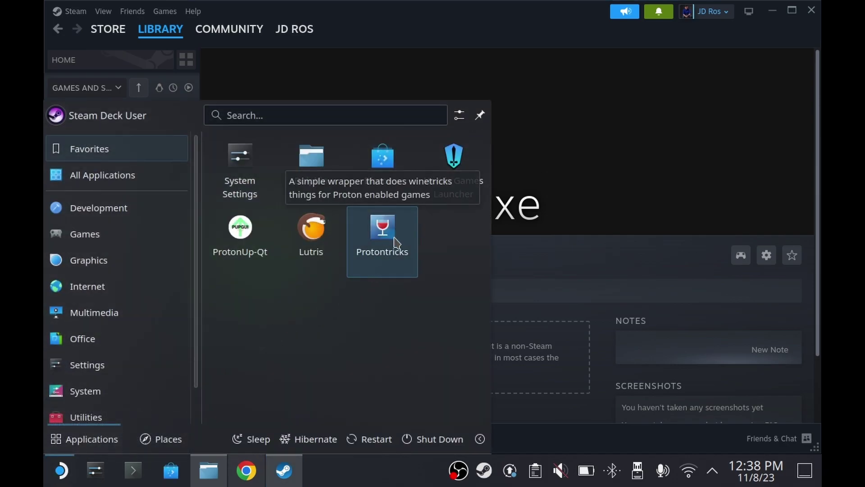
click(382, 248)
scroll(378, 249, down, 5)
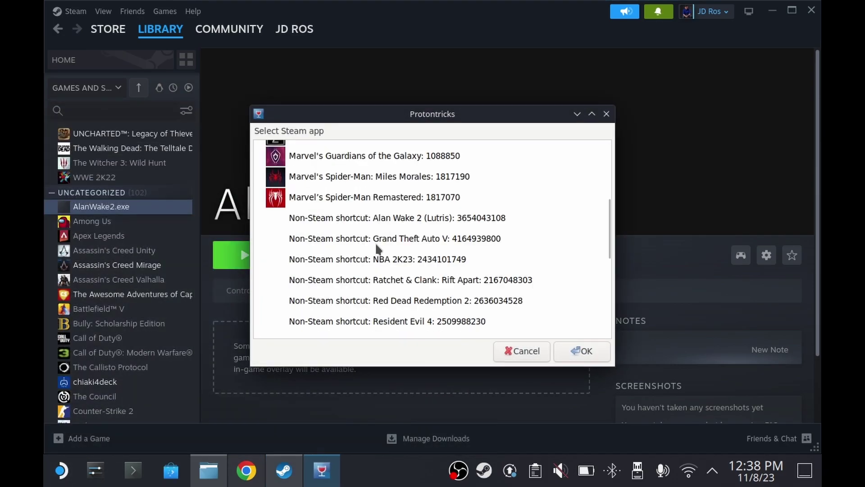
scroll(456, 263, down, 3)
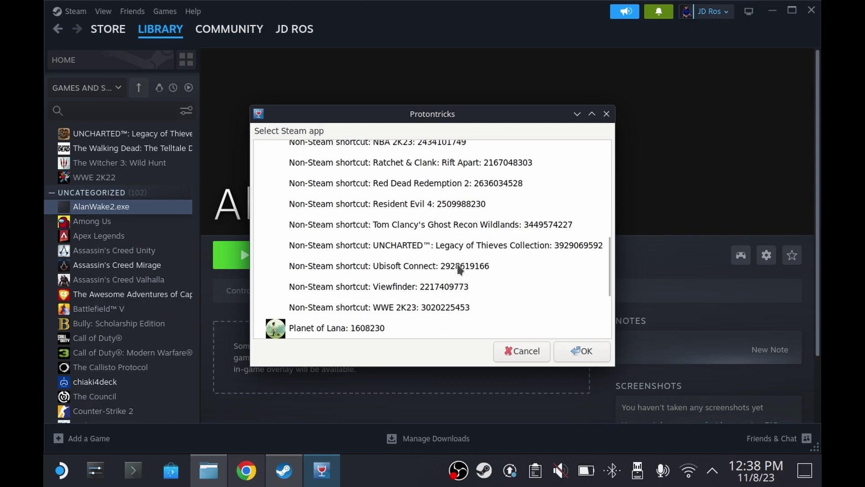
scroll(459, 269, up, 2)
click(521, 351)
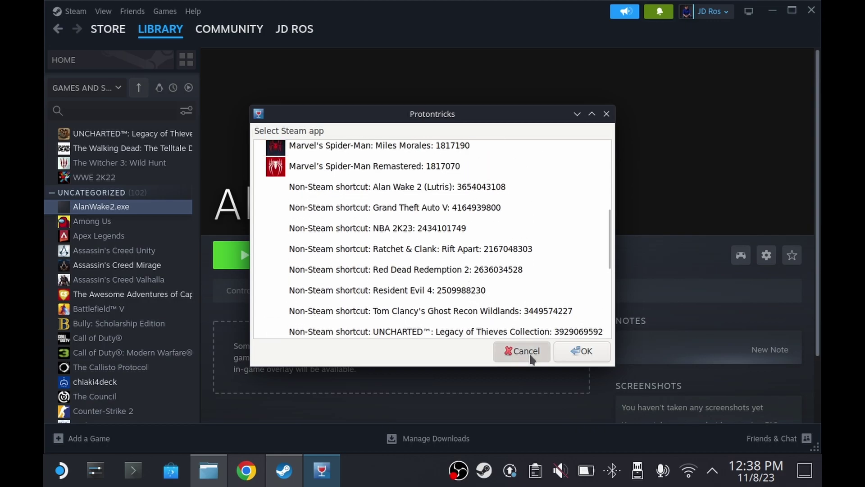
Step: Force the AlanWake2.exe shortcut to use Proton Experimental as its compatibility tool and launch the game once
click(767, 255)
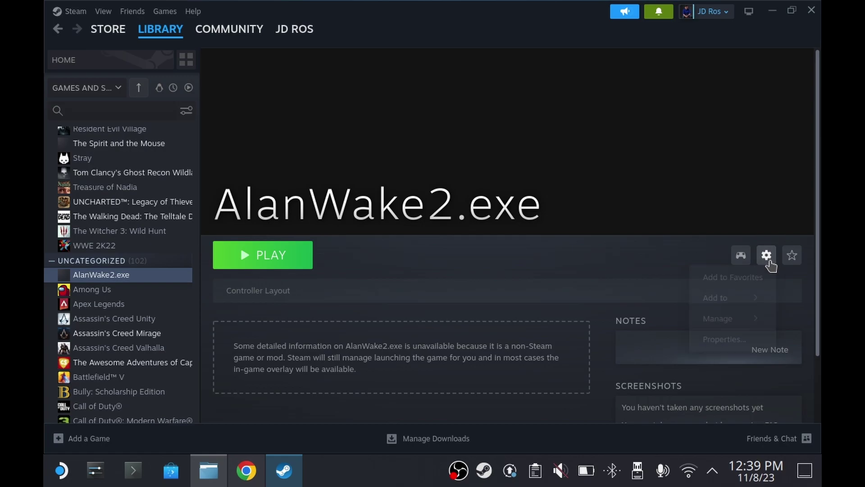
click(721, 339)
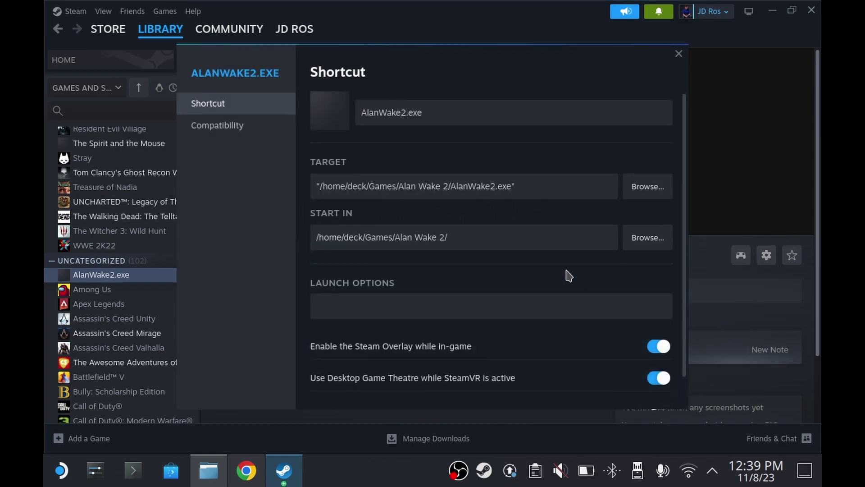
click(248, 128)
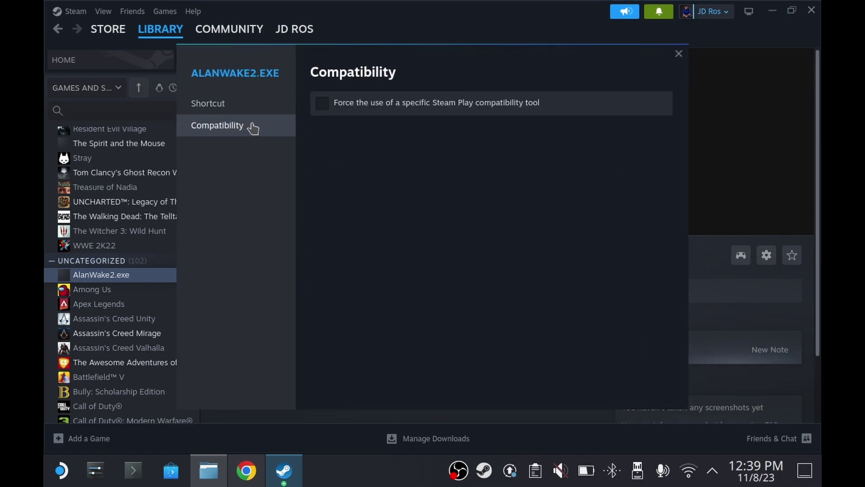
click(321, 104)
click(351, 136)
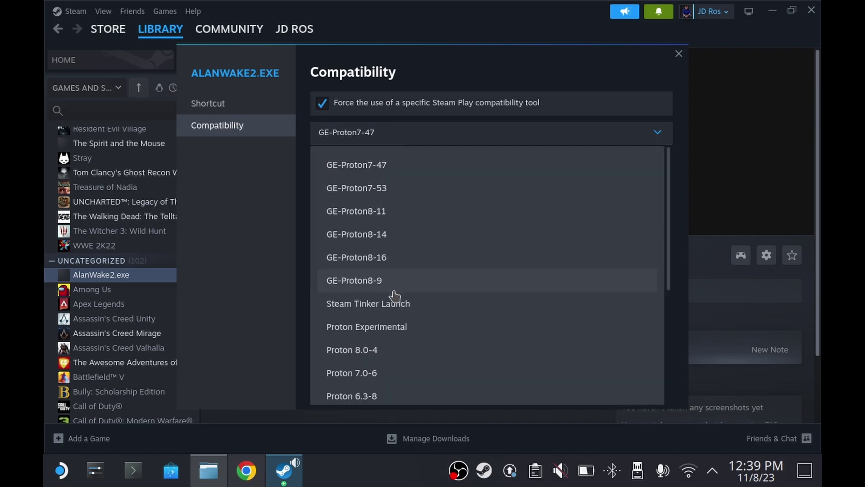
click(401, 327)
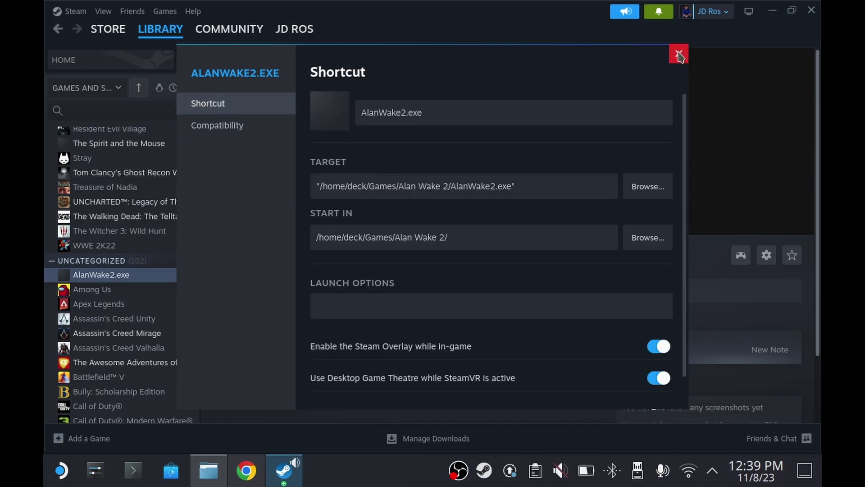
click(679, 54)
click(291, 265)
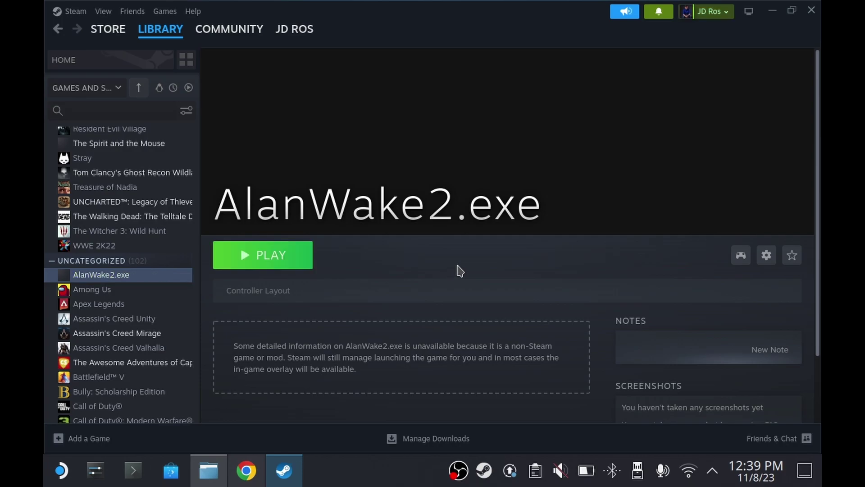
Step: In Protontricks, choose the AlanWake2.exe non-Steam shortcut and select the default wineprefix
scroll(451, 261, down, 4)
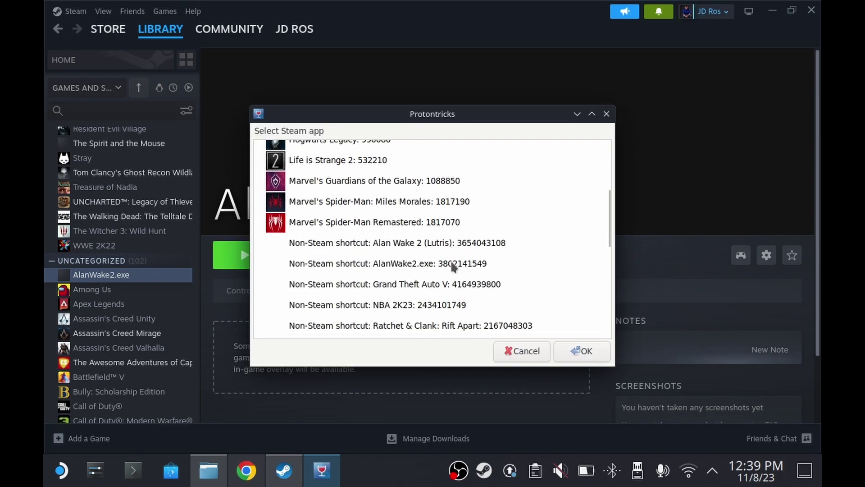
click(456, 264)
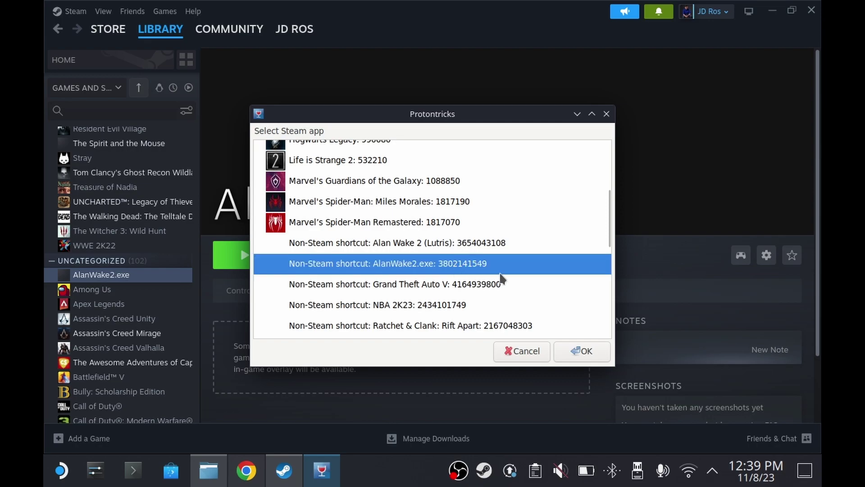
click(581, 354)
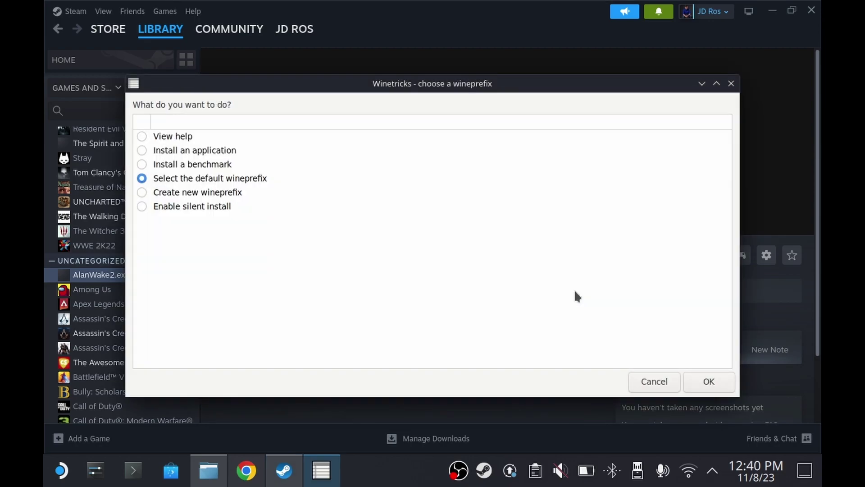
click(713, 382)
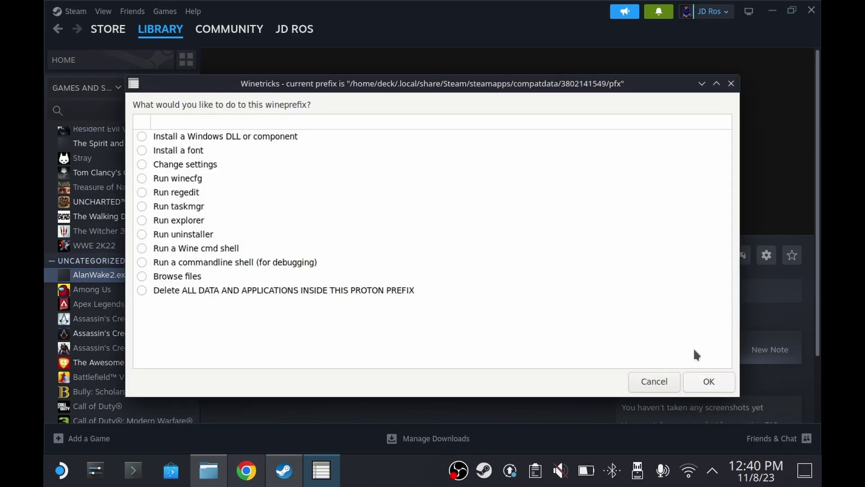
Step: Start installing the Windows components d3dcompiler_43, d3dcompiler_47 and vcrun2022 into the wineprefix
click(142, 136)
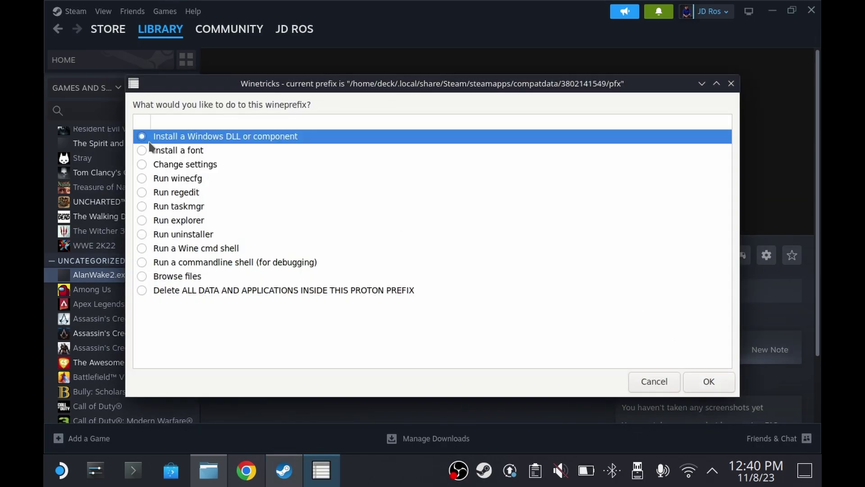
click(718, 385)
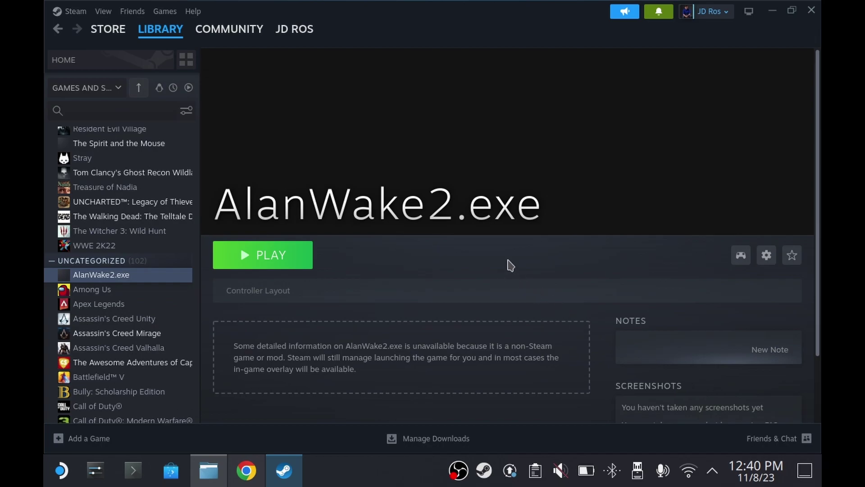
scroll(243, 264, down, 5)
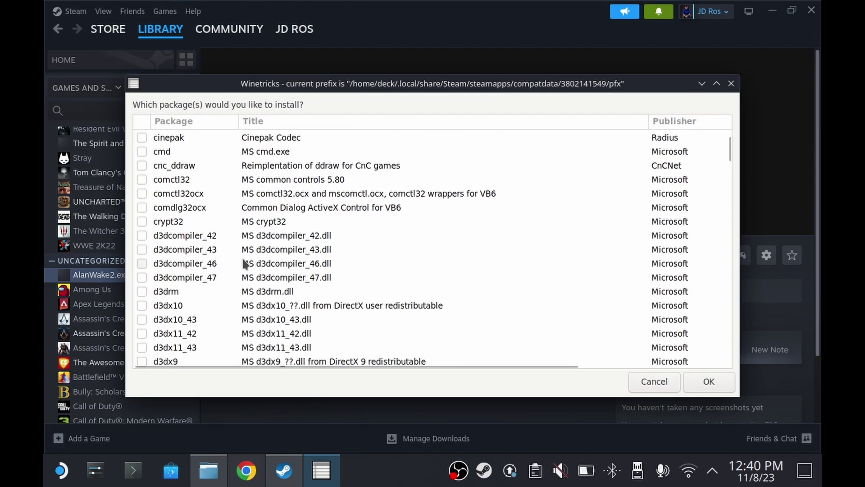
click(142, 178)
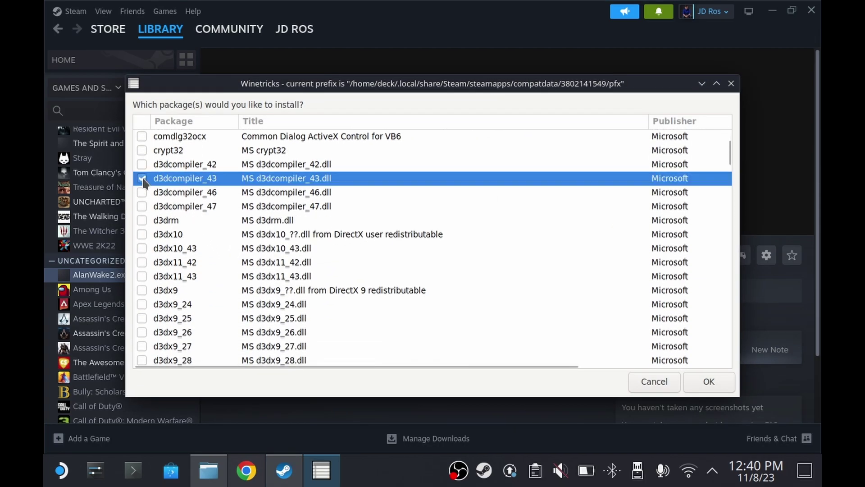
click(142, 207)
scroll(312, 245, down, 5)
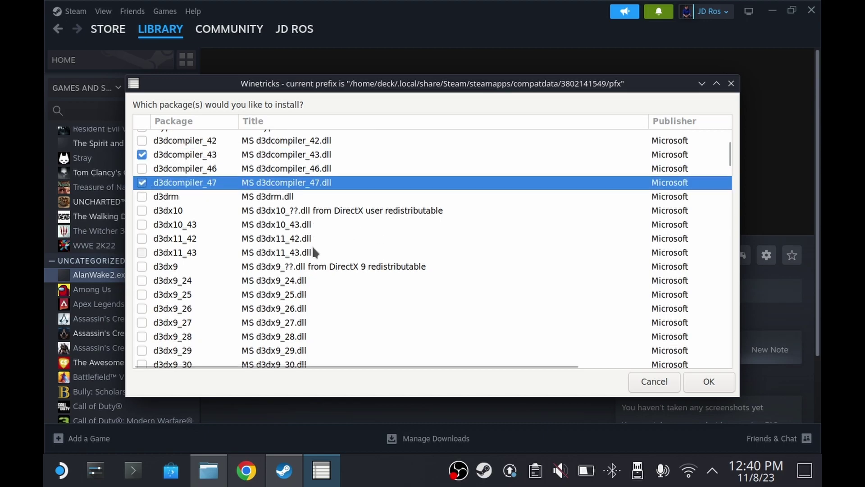
drag(729, 164, 700, 342)
click(142, 315)
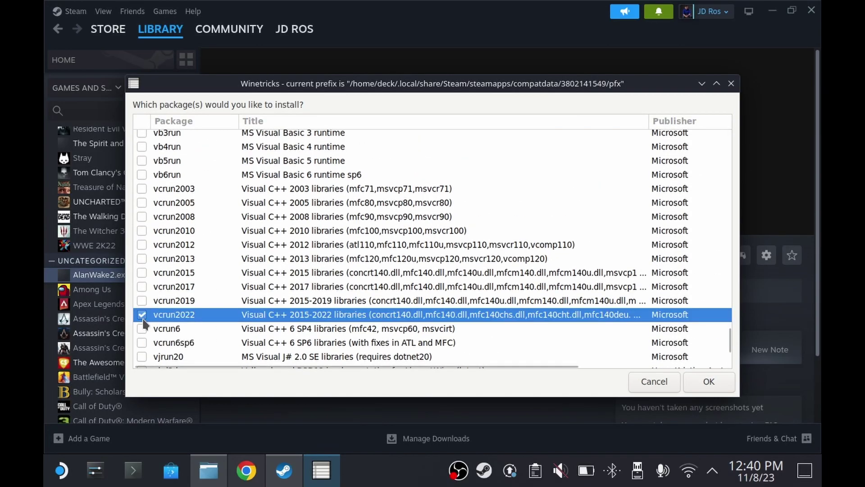
click(709, 381)
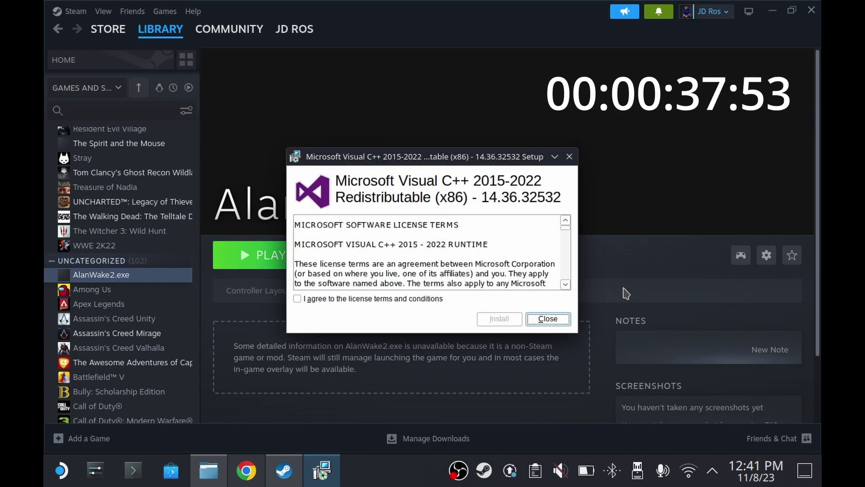
Step: Accept the licence terms and install the x86 and x64 Visual C++ 2015-2022 redistributables, leaving Winetricks when done
click(332, 300)
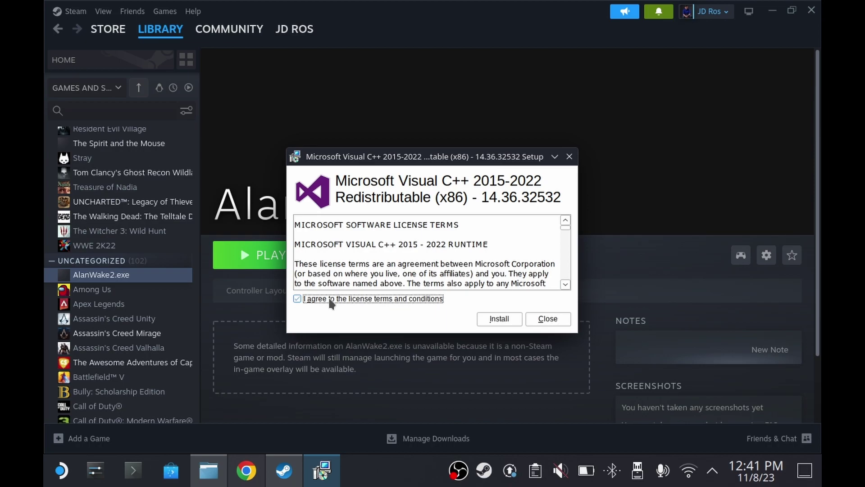
click(511, 319)
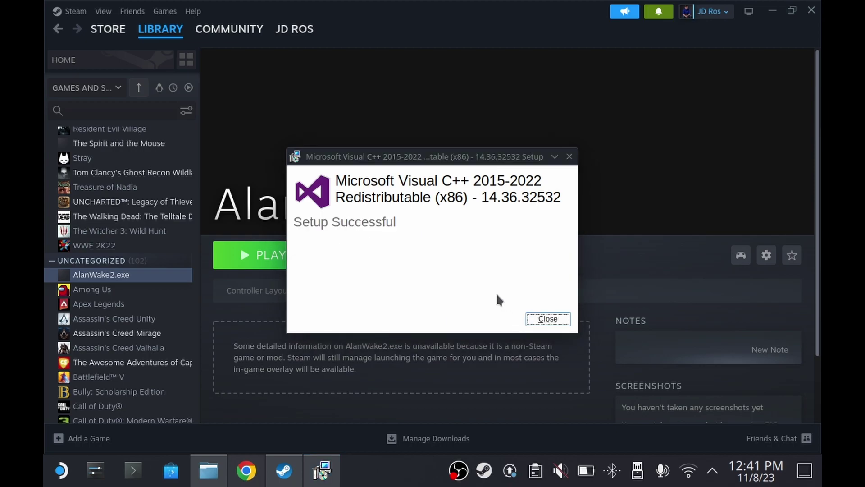
click(531, 318)
click(433, 299)
click(496, 318)
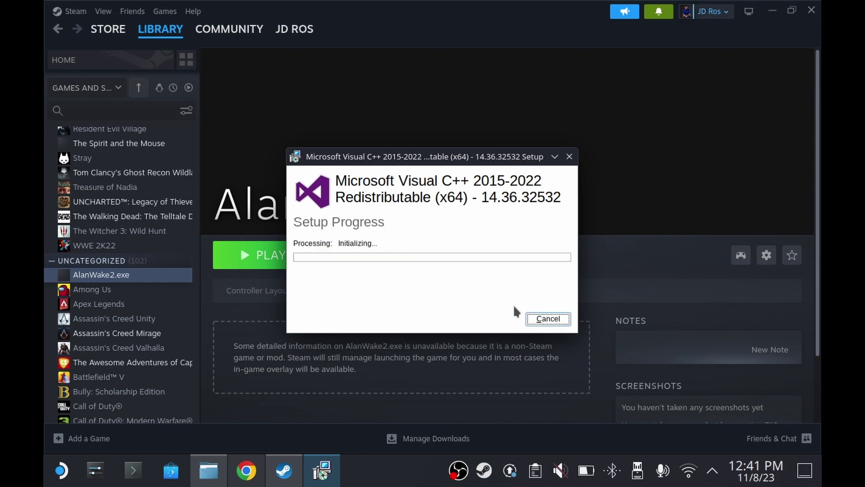
click(546, 317)
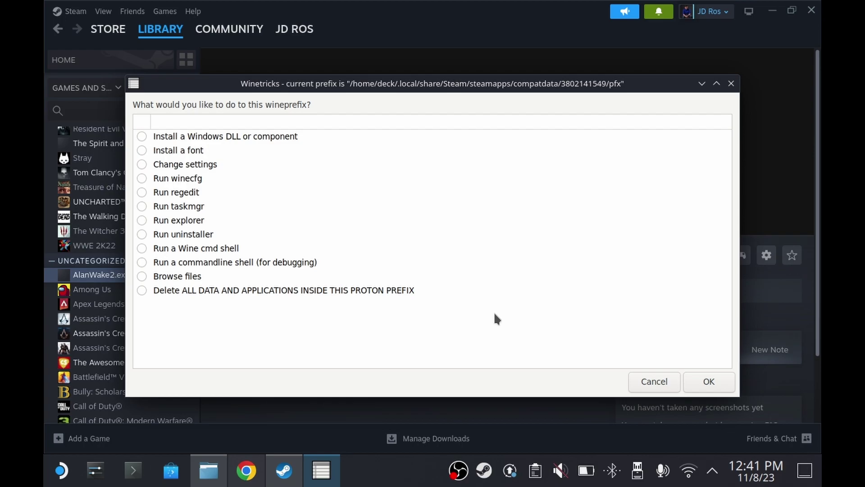
click(650, 383)
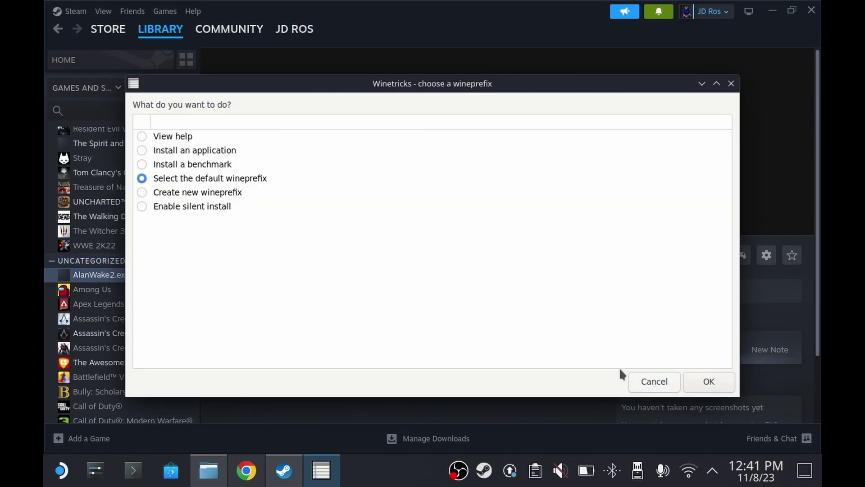
click(650, 381)
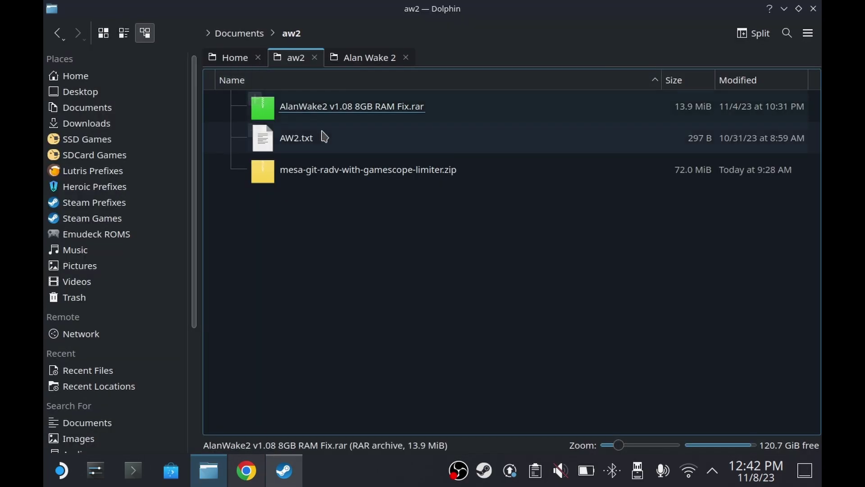
Step: Copy the mesa folder from mesa-git-radv-with-gamescope-limiter.zip in Documents/aw2 into /home/deck/
click(408, 181)
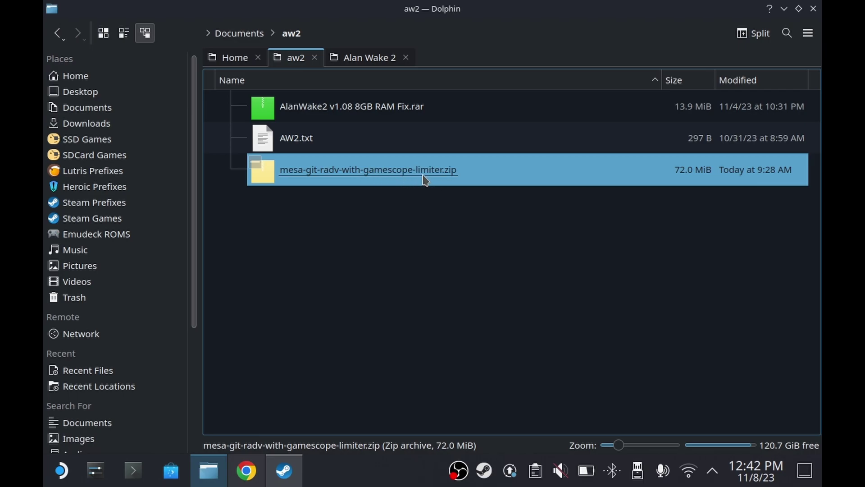
click(408, 180)
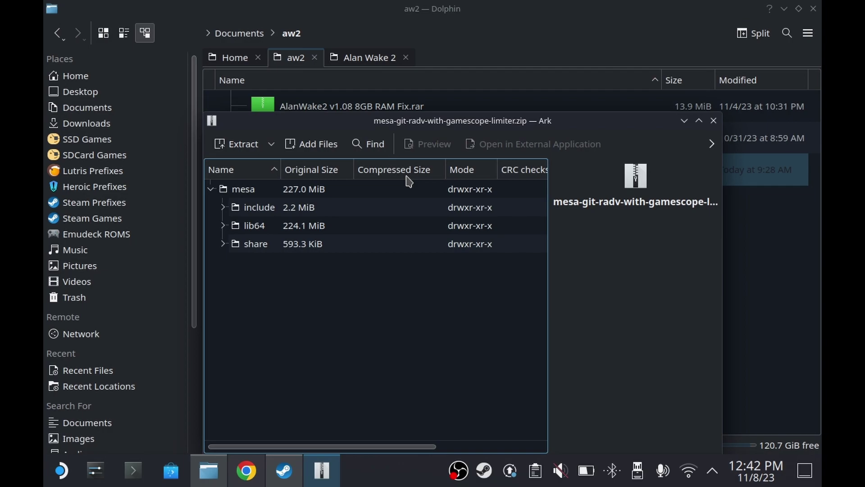
click(235, 57)
click(290, 31)
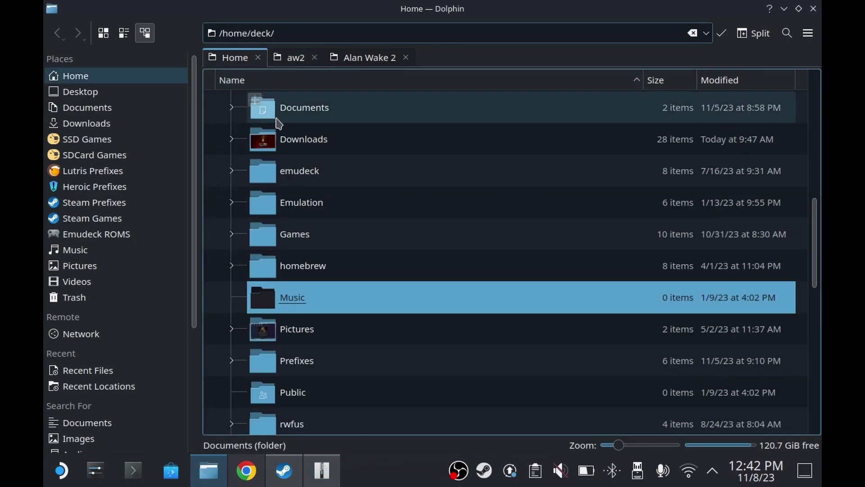
key(alt+Tab)
drag(380, 175, 216, 211)
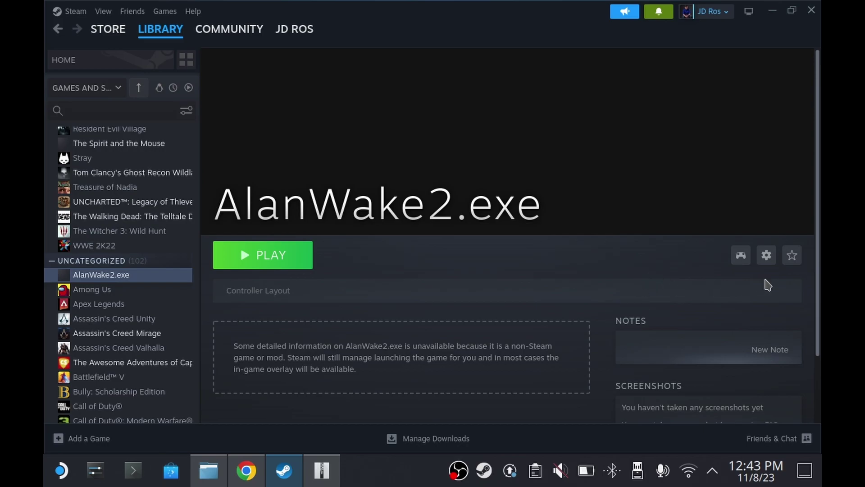
Step: Paste the launch options for AlanWake2.exe ending in FILENAMES=/home/deck/mesa/share/vulkan/icd.d/radeon_icd.x86_64.json %command%
click(766, 255)
click(750, 346)
right_click(388, 305)
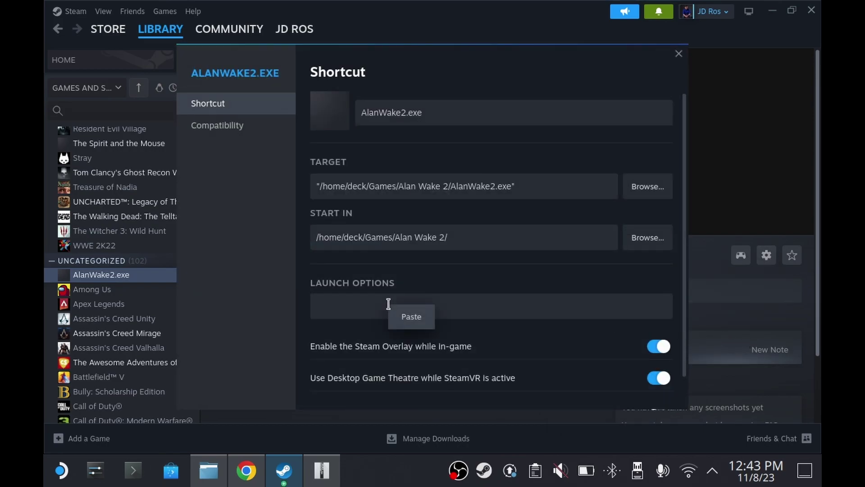
click(406, 315)
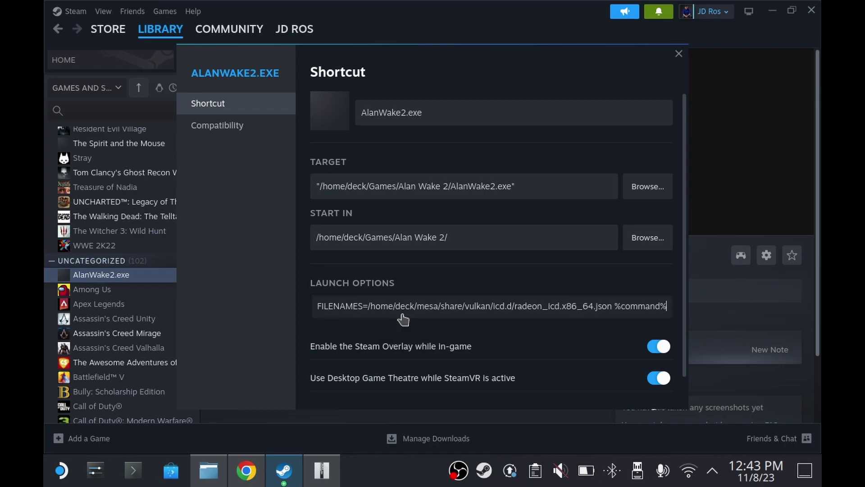
click(680, 62)
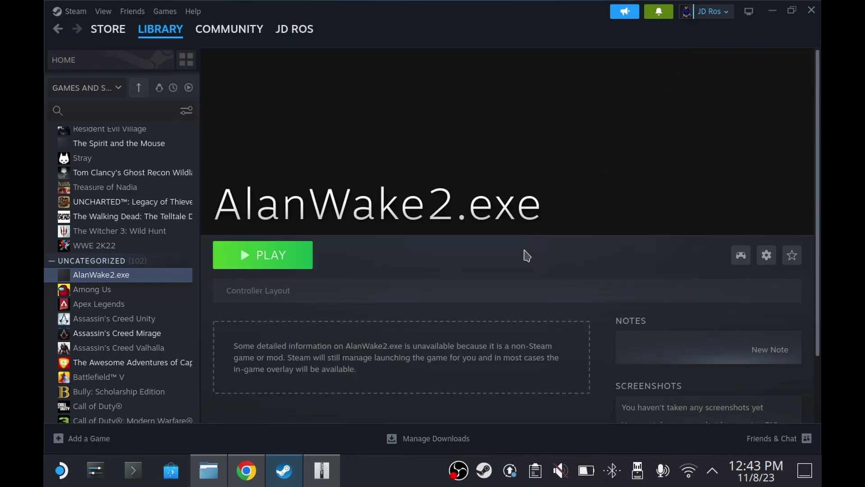